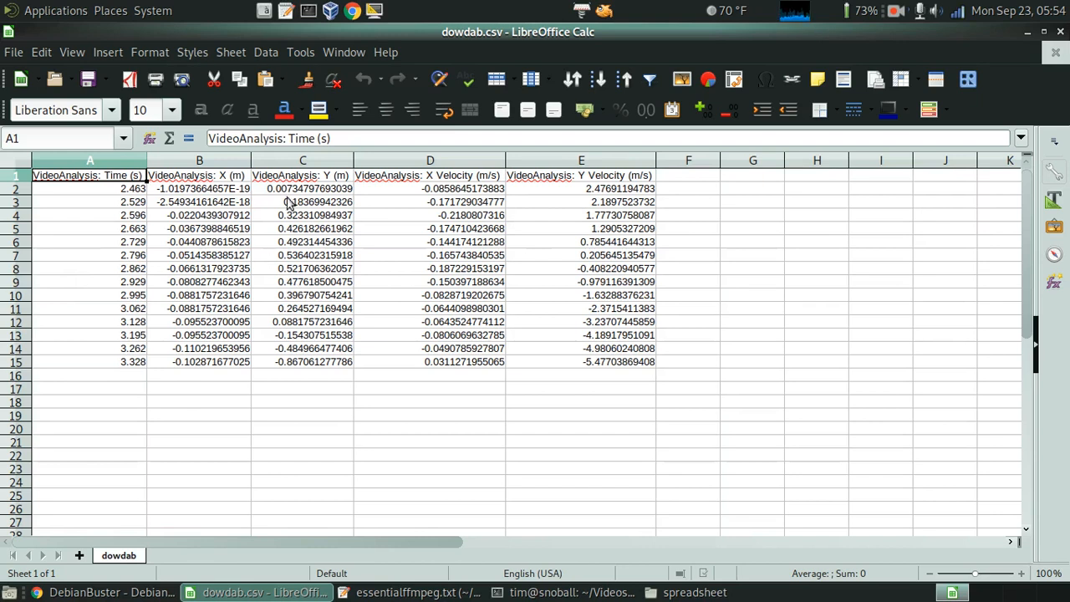
# Step: Delete the X (m), X Velocity and Y Velocity columns, keeping only the time and Y (m) data
pyautogui.moveTo(251, 160); pyautogui.dragTo(224, 161)
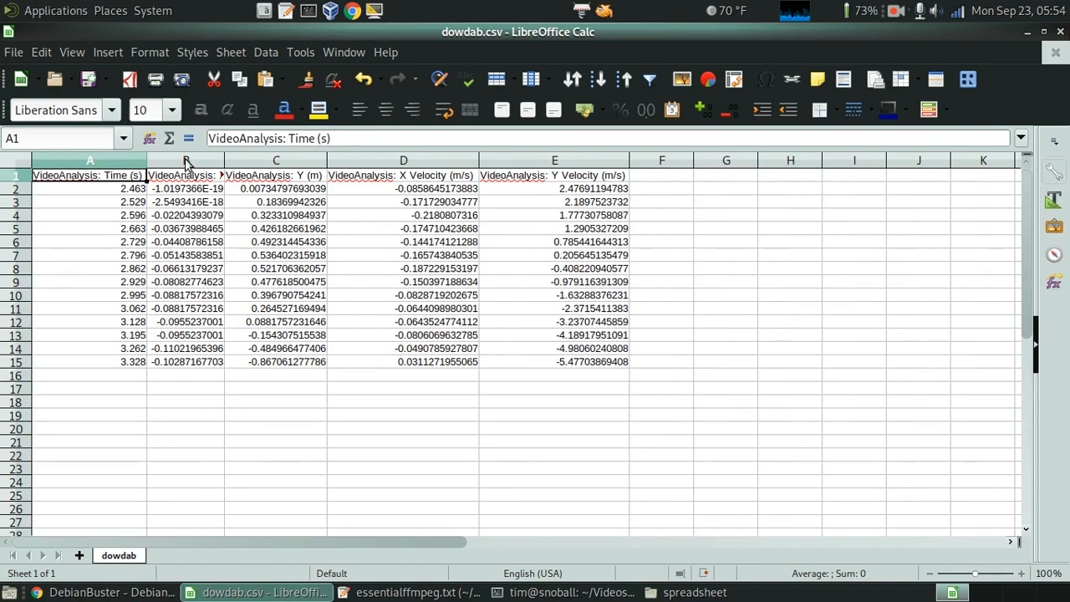
pyautogui.rightClick(186, 164)
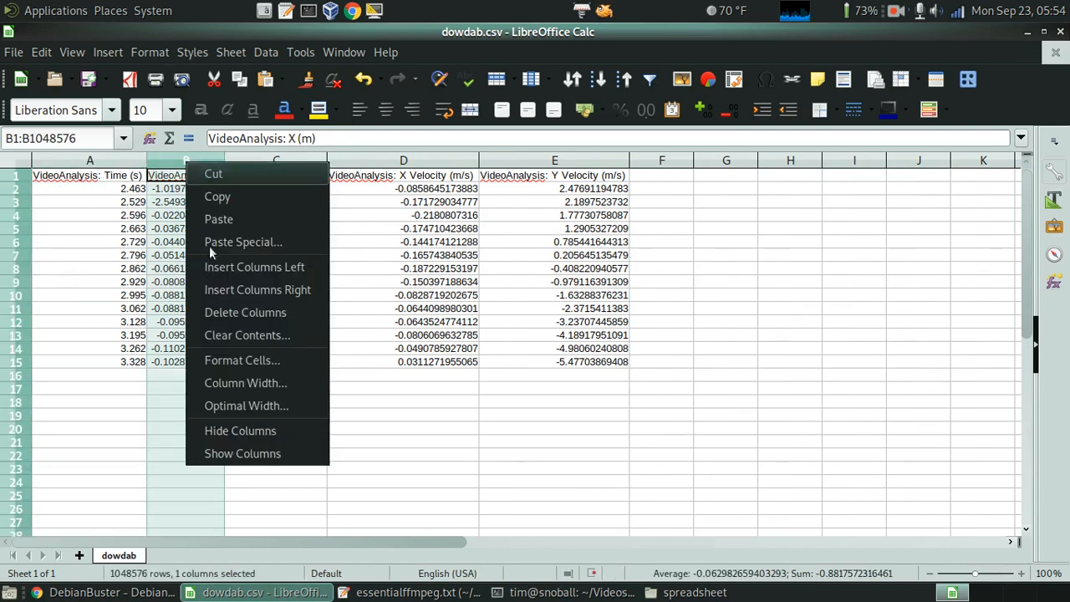
pyautogui.click(245, 312)
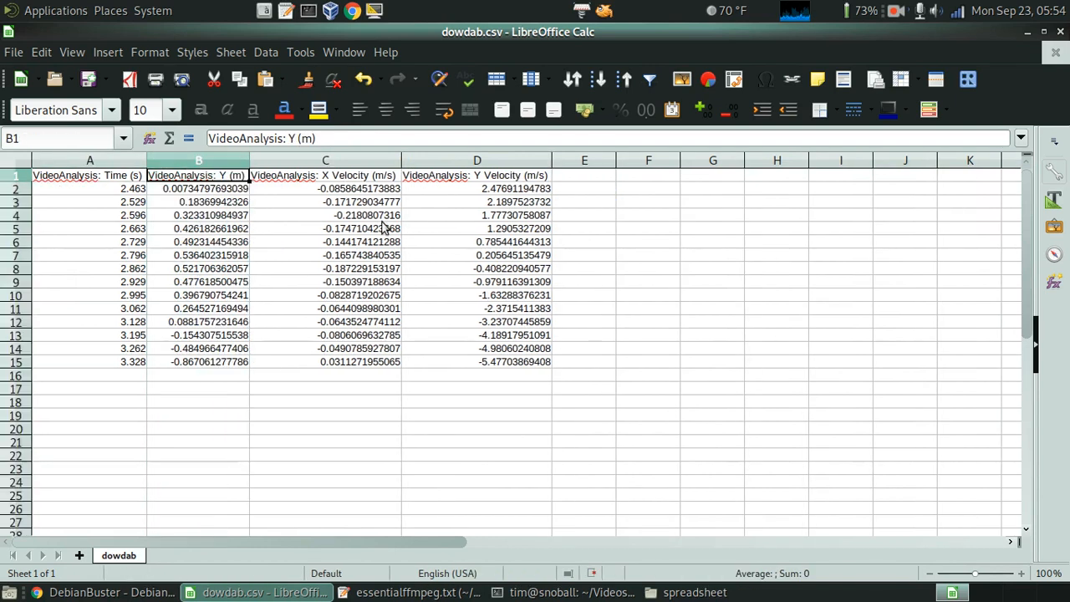
pyautogui.click(359, 164)
pyautogui.rightClick(358, 164)
pyautogui.click(424, 311)
pyautogui.click(353, 163)
pyautogui.rightClick(352, 163)
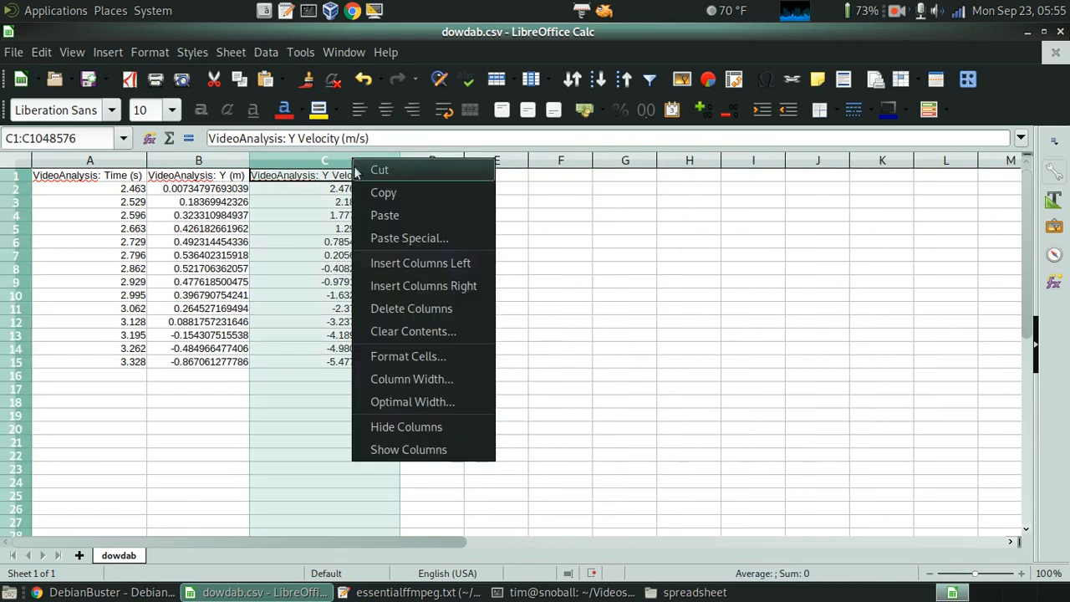
pyautogui.click(381, 309)
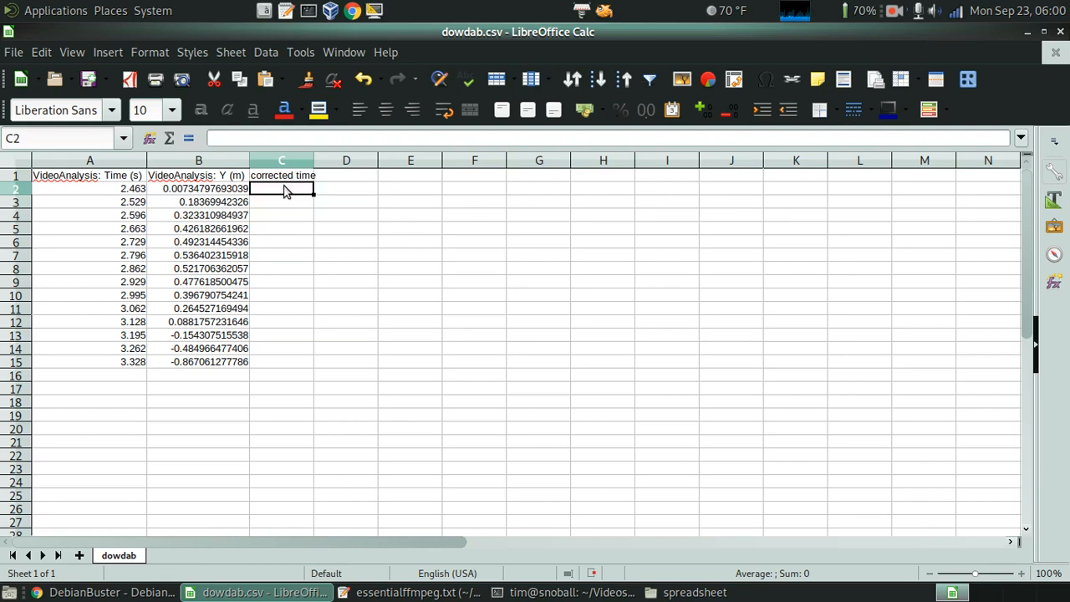
# Step: Enter the formula =A2-2.463 in cell C2 under the corrected time heading
pyautogui.write('=')
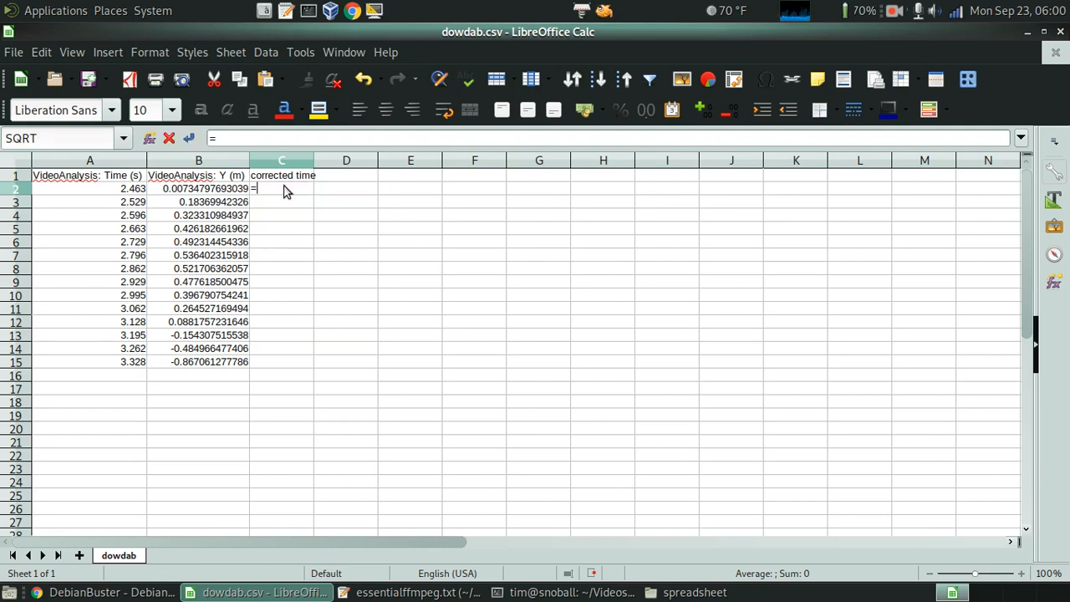
pyautogui.click(136, 192)
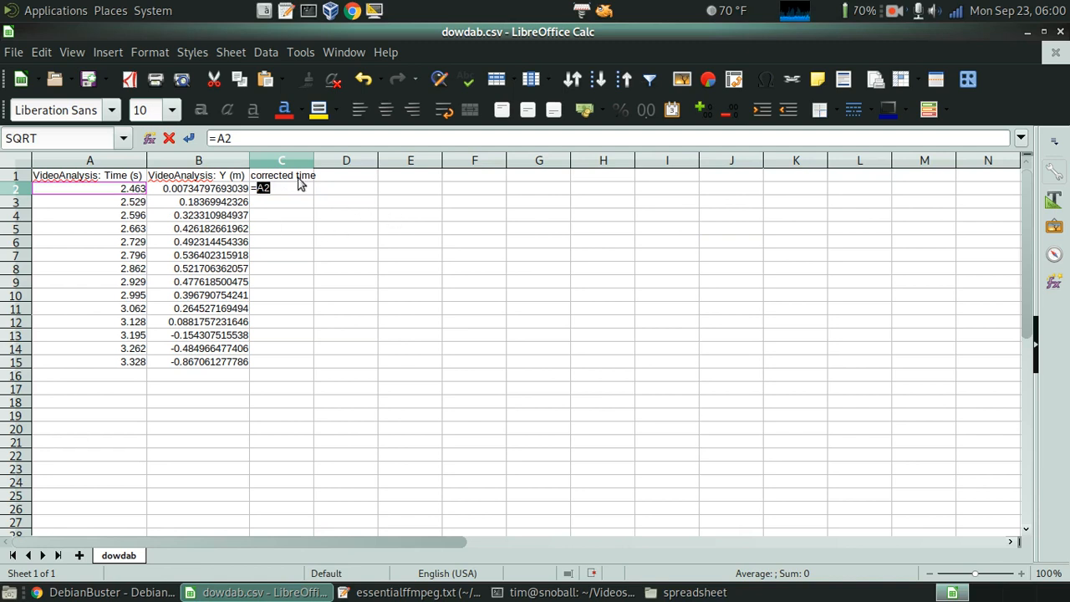
pyautogui.click(283, 193)
pyautogui.write('-2.46')
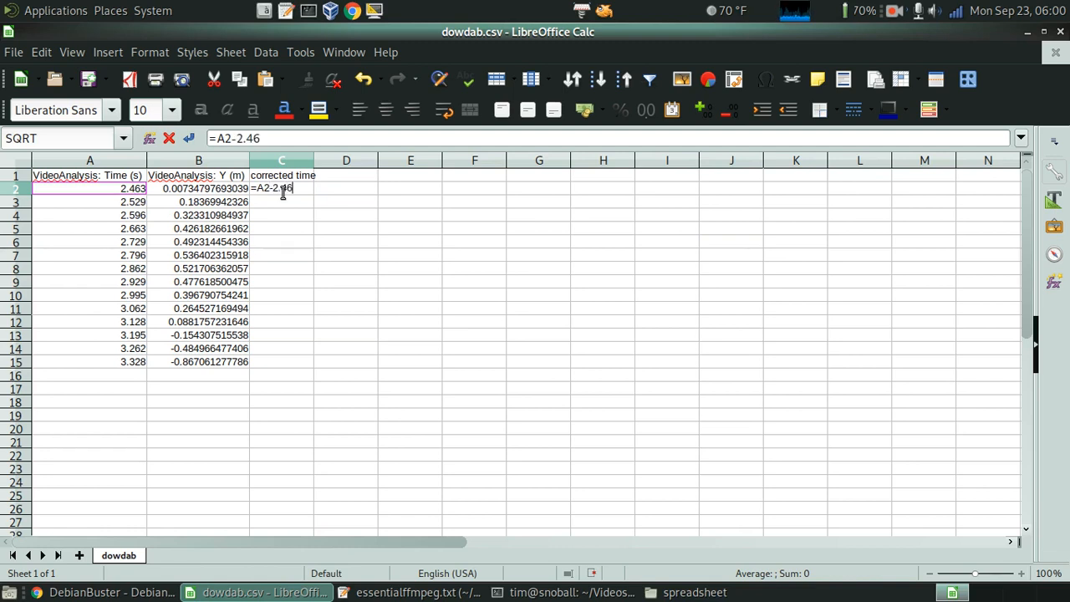
pyautogui.write('3')
pyautogui.press('Return')
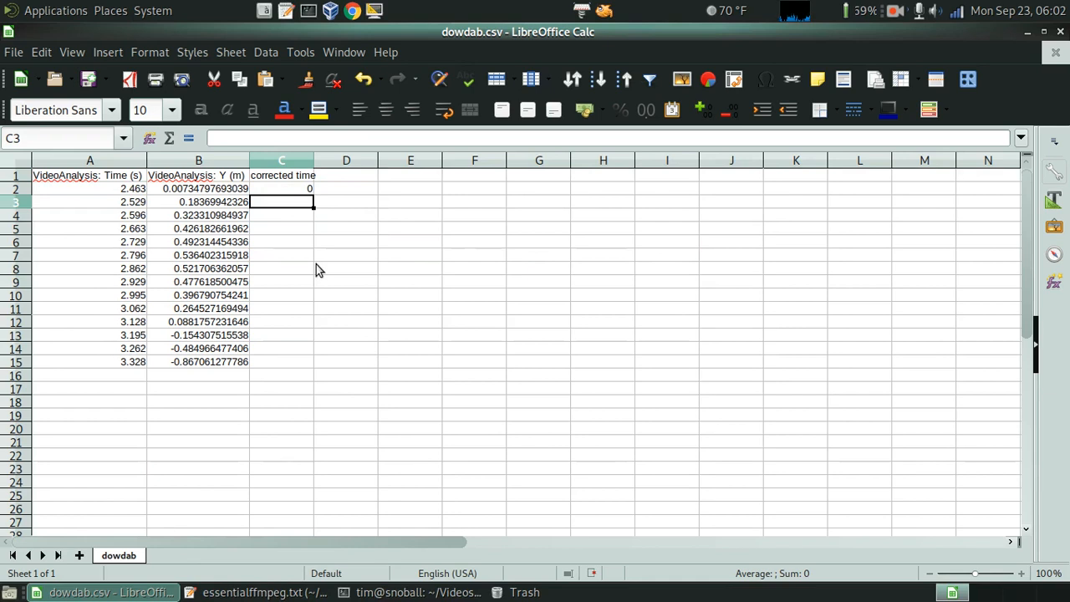
# Step: Fill the corrected time formula from C2 down to C15 and check the copied formulas
pyautogui.click(284, 190)
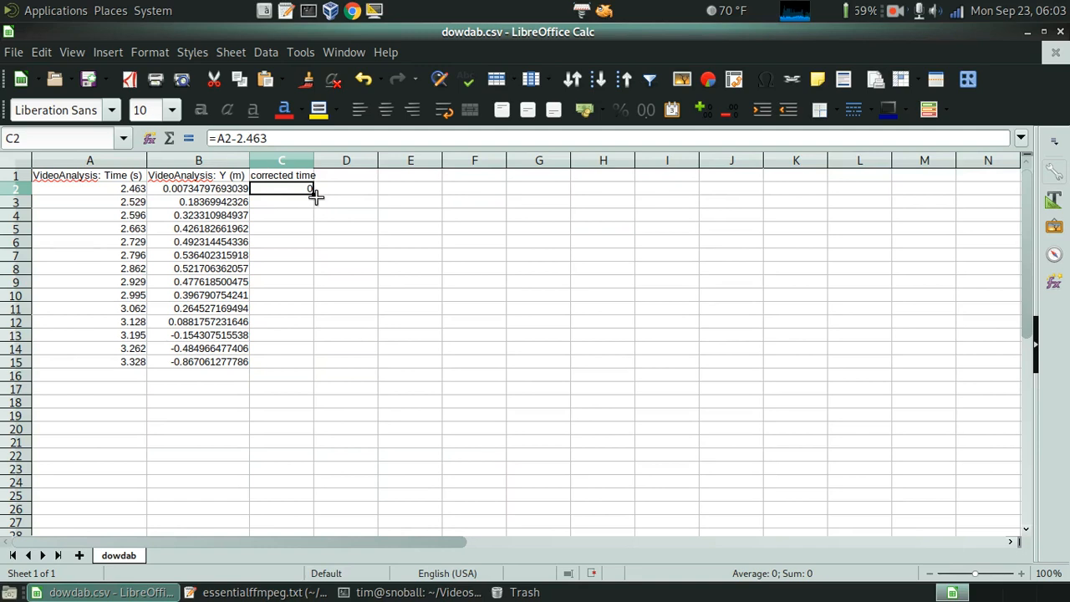
pyautogui.moveTo(314, 194); pyautogui.dragTo(285, 366)
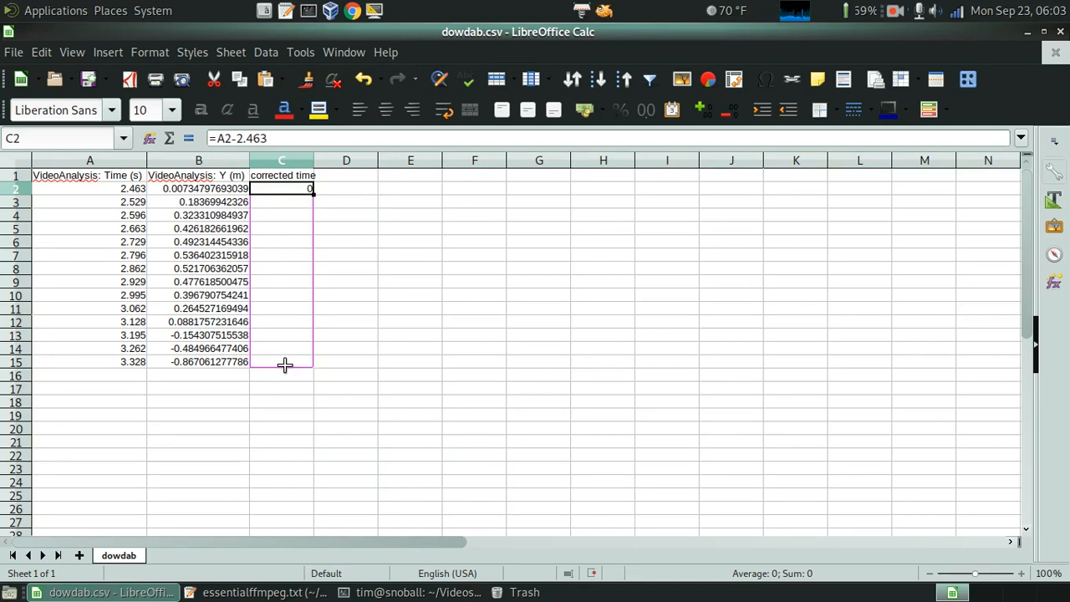
pyautogui.moveTo(284, 364); pyautogui.dragTo(286, 366)
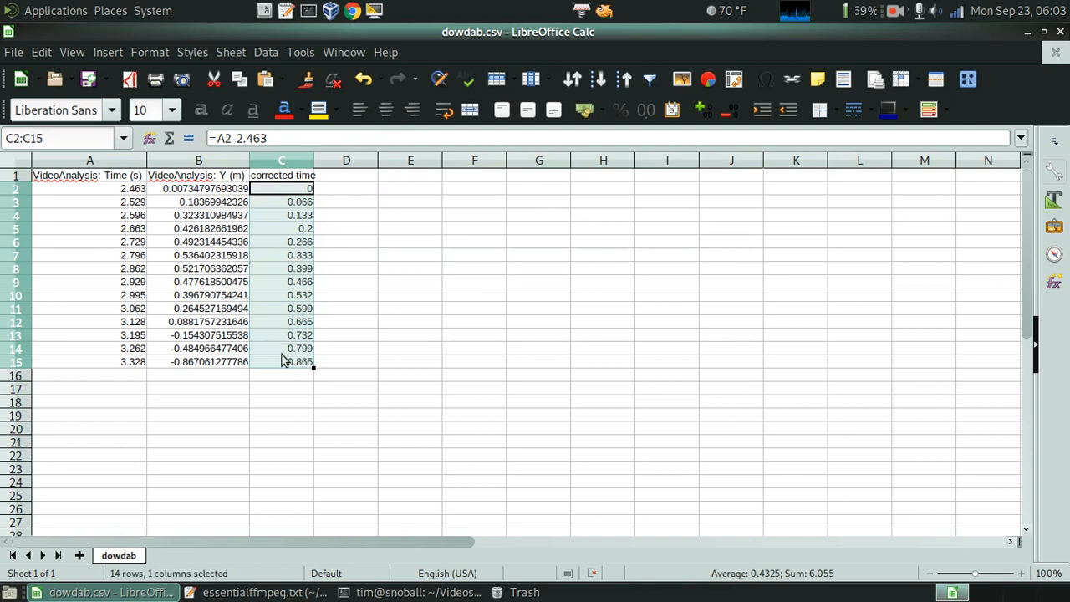
pyautogui.click(281, 353)
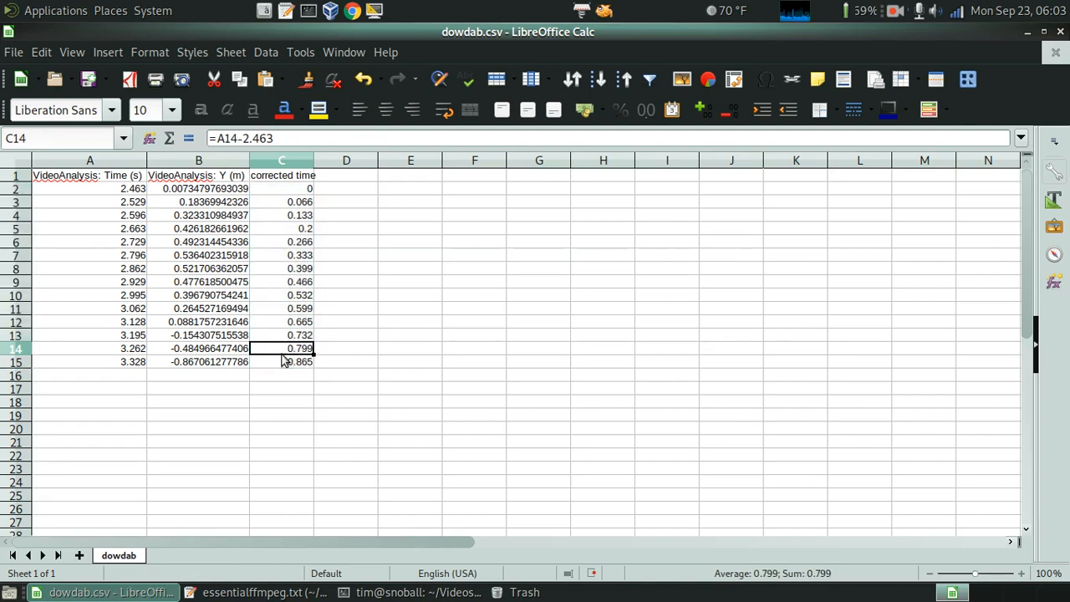
pyautogui.press('Up')
pyautogui.press('Up')
pyautogui.press('Up')
pyautogui.press('Up')
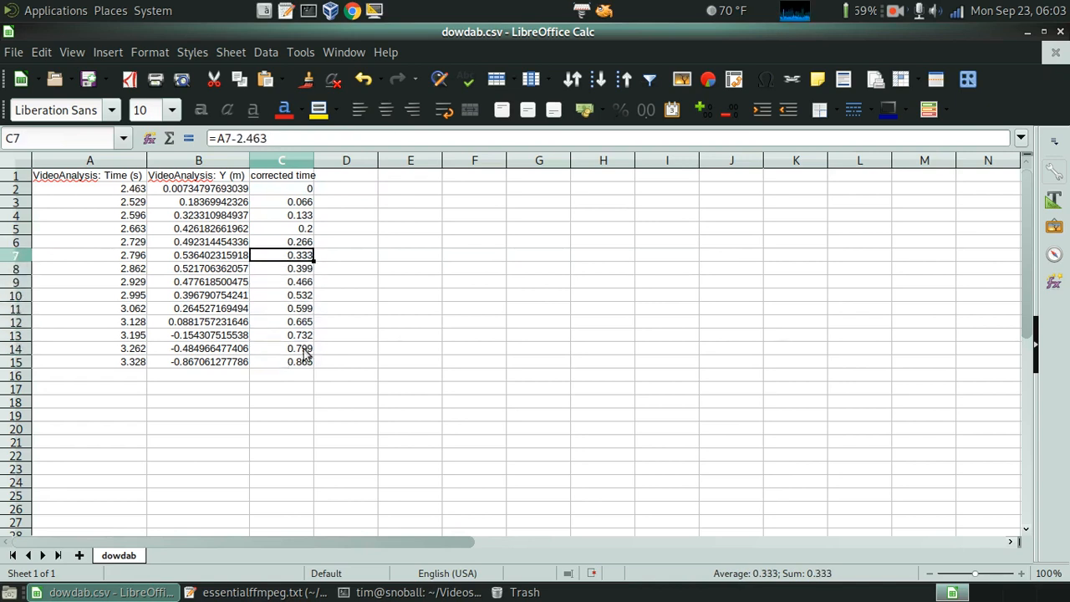
pyautogui.click(351, 299)
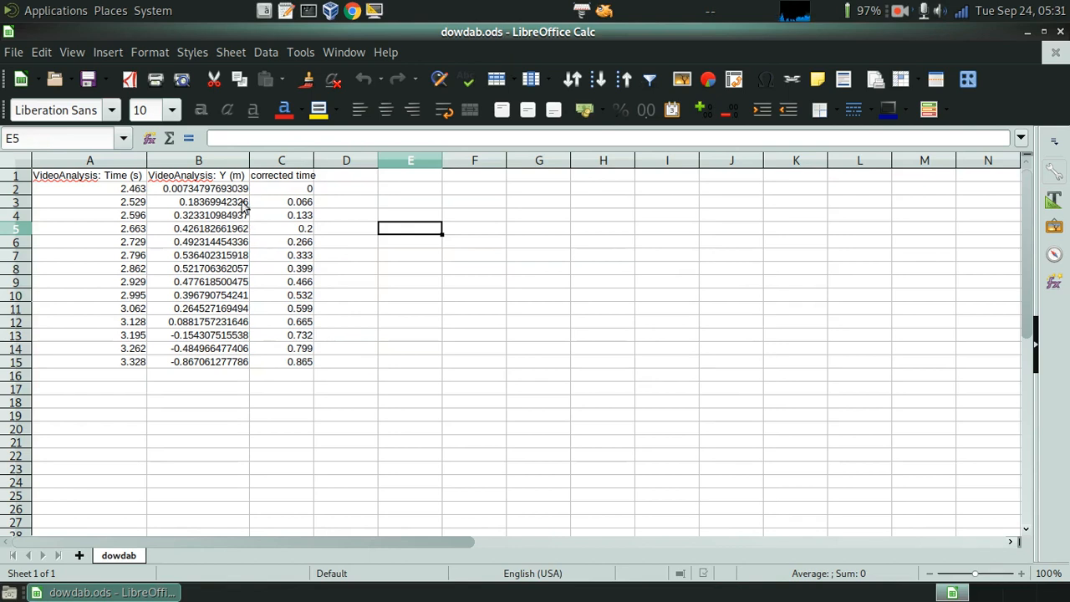
# Step: Start inserting a chart into the dowdab.ods sheet
pyautogui.click(264, 377)
pyautogui.hotkey('shift', 'Up')
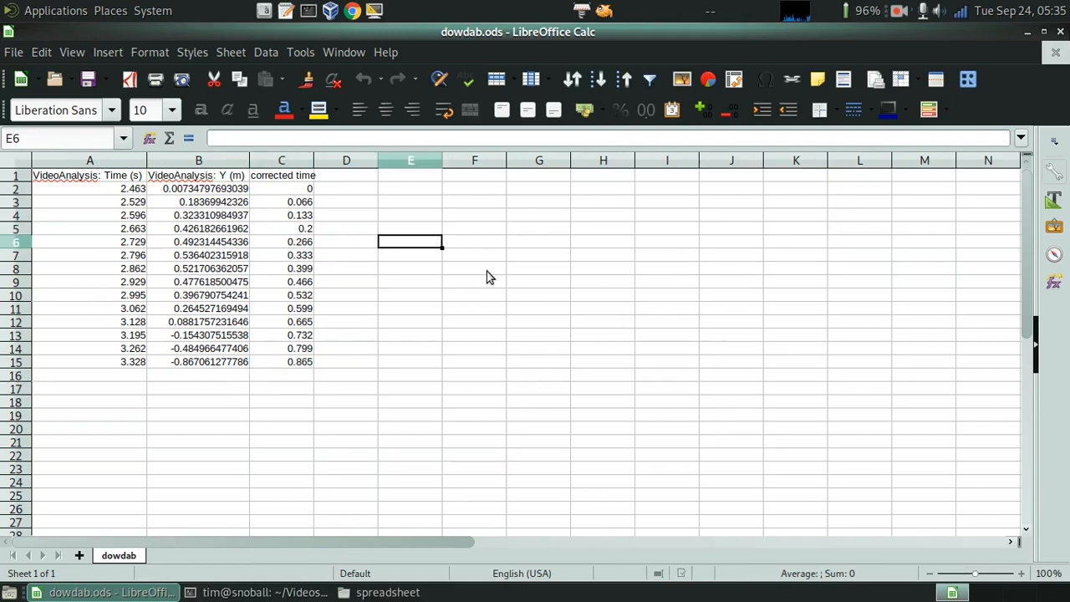
pyautogui.click(713, 83)
pyautogui.click(712, 83)
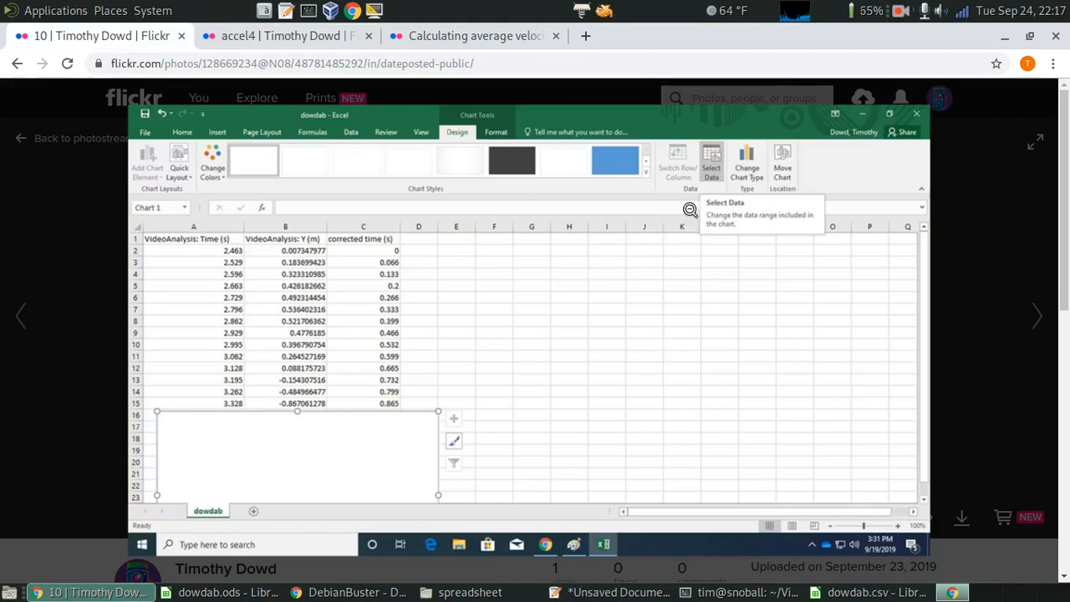
# Step: Page through the Flickr screenshots that show how to select the chart data source and edit the series in Excel
pyautogui.click(15, 317)
pyautogui.click(453, 360)
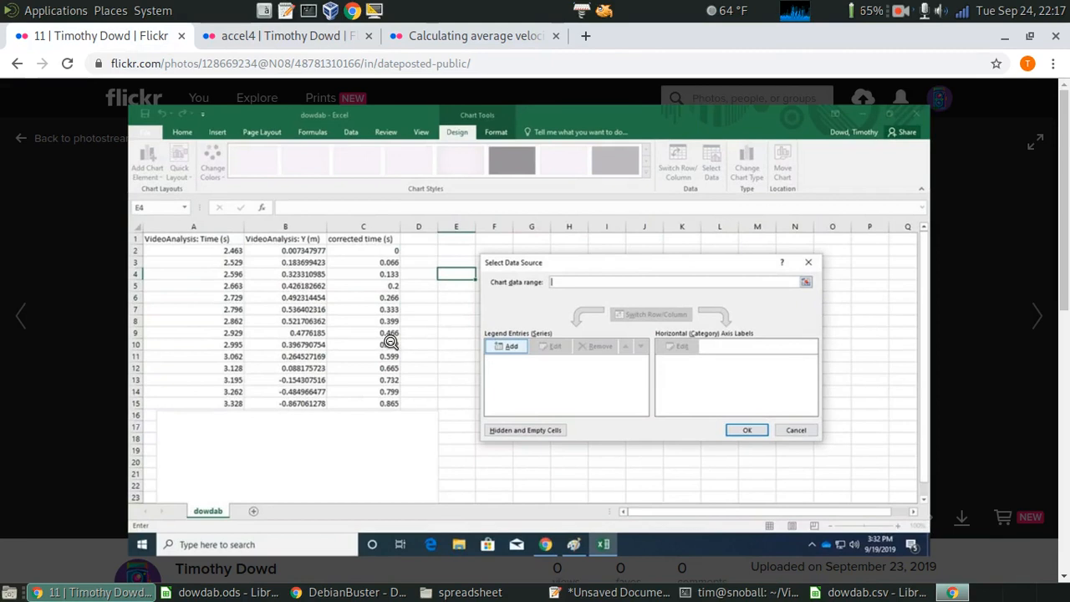
pyautogui.press('Right')
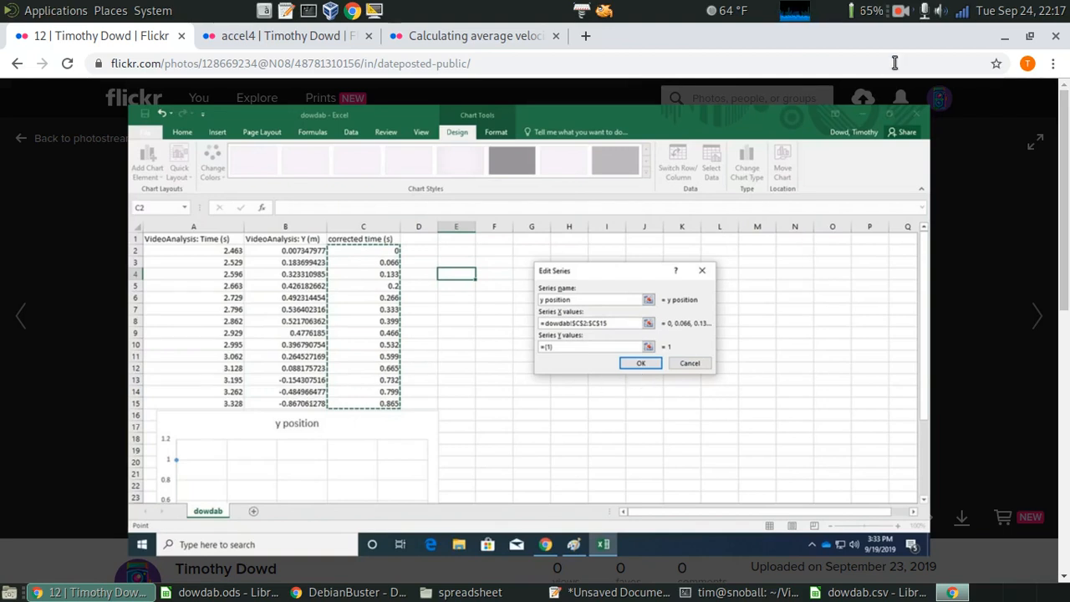
pyautogui.click(901, 11)
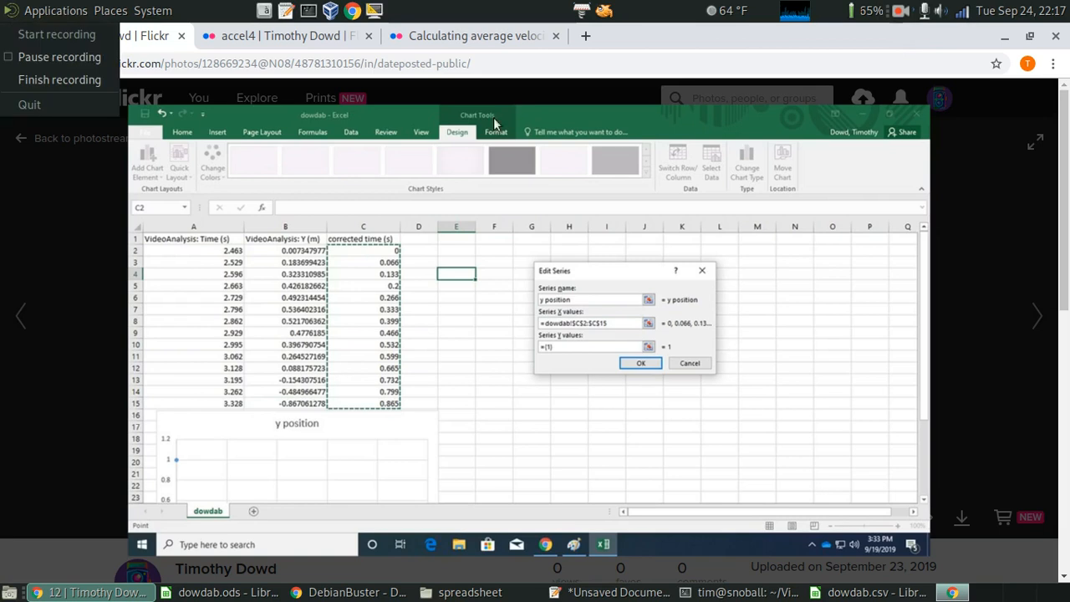
pyautogui.click(92, 79)
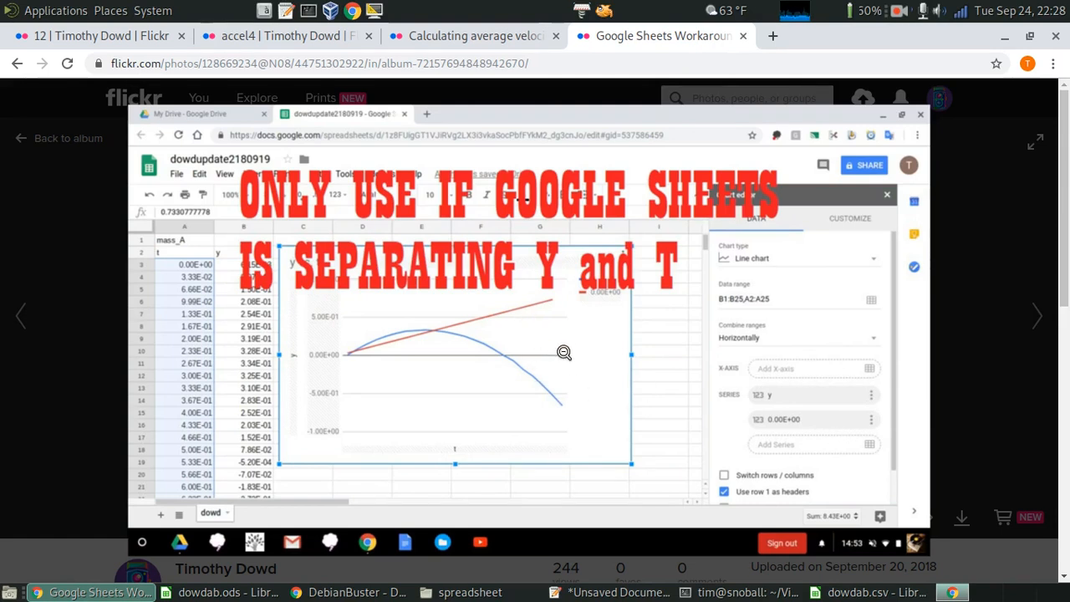
pyautogui.click(899, 14)
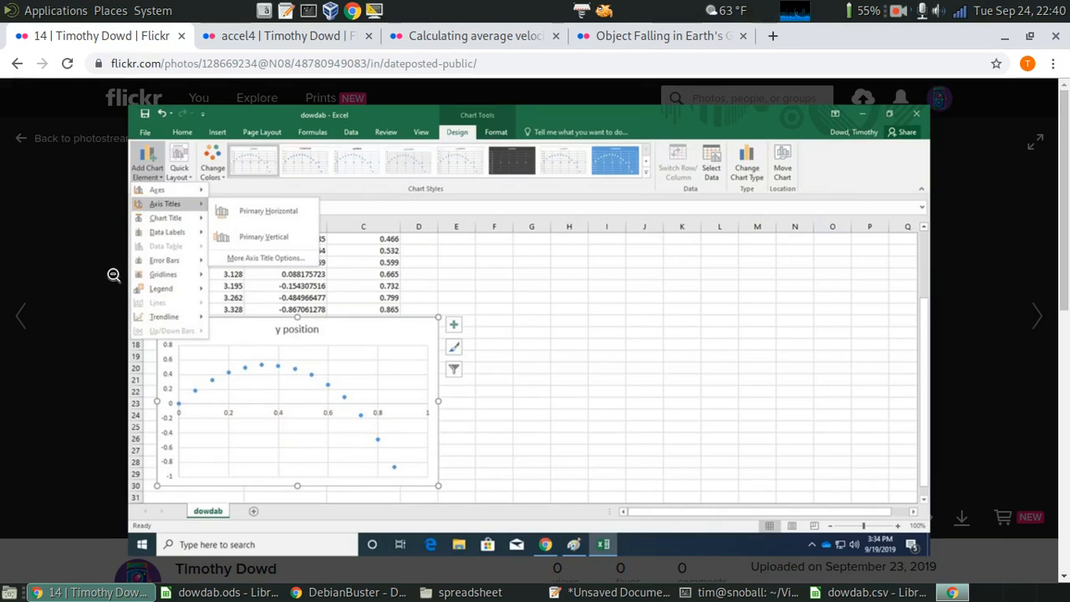
pyautogui.click(900, 13)
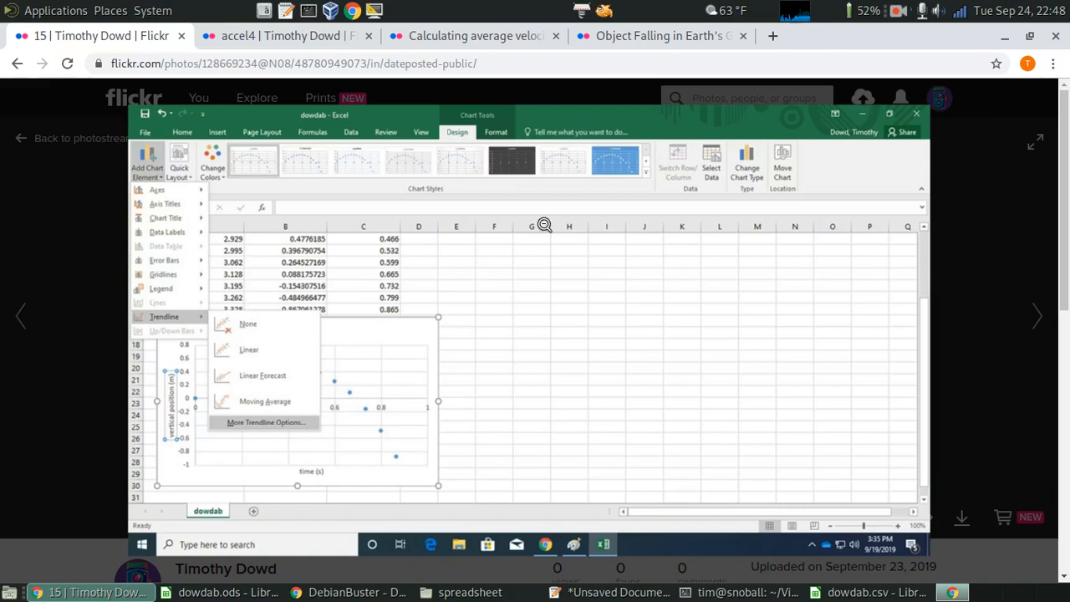
pyautogui.click(900, 12)
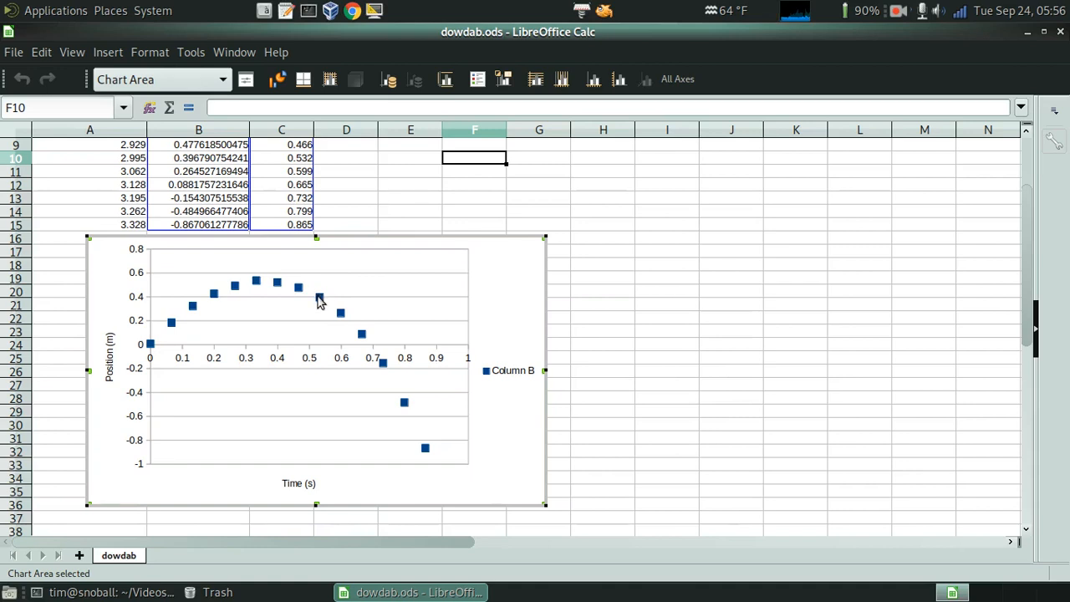
# Step: Add a degree 2 polynomial trend line with its equation to the chart's data series, and move the equation to the lower part of the plot
pyautogui.rightClick(317, 297)
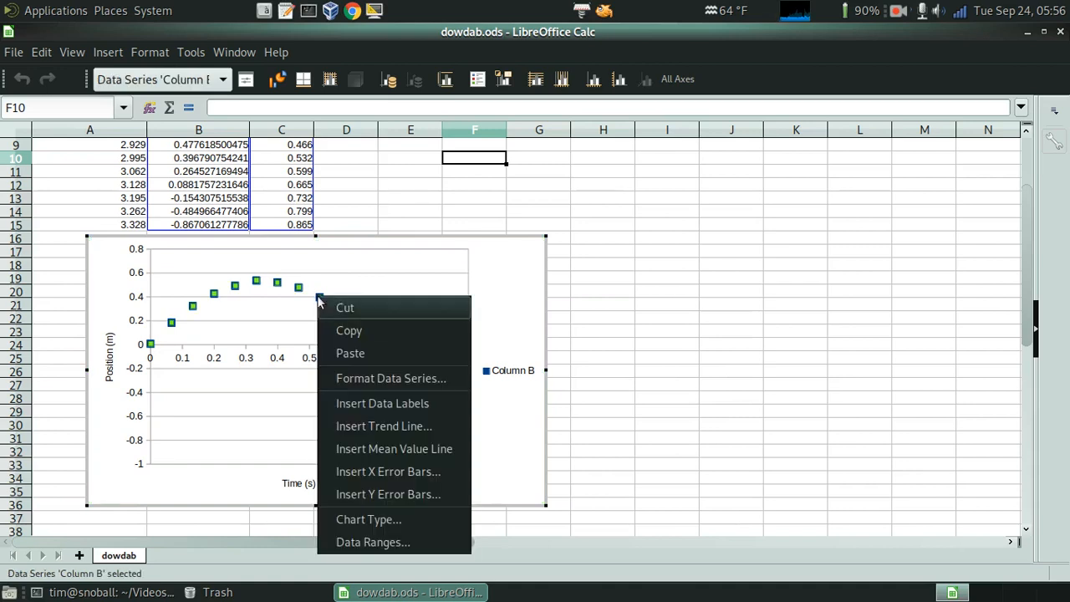
pyautogui.click(378, 427)
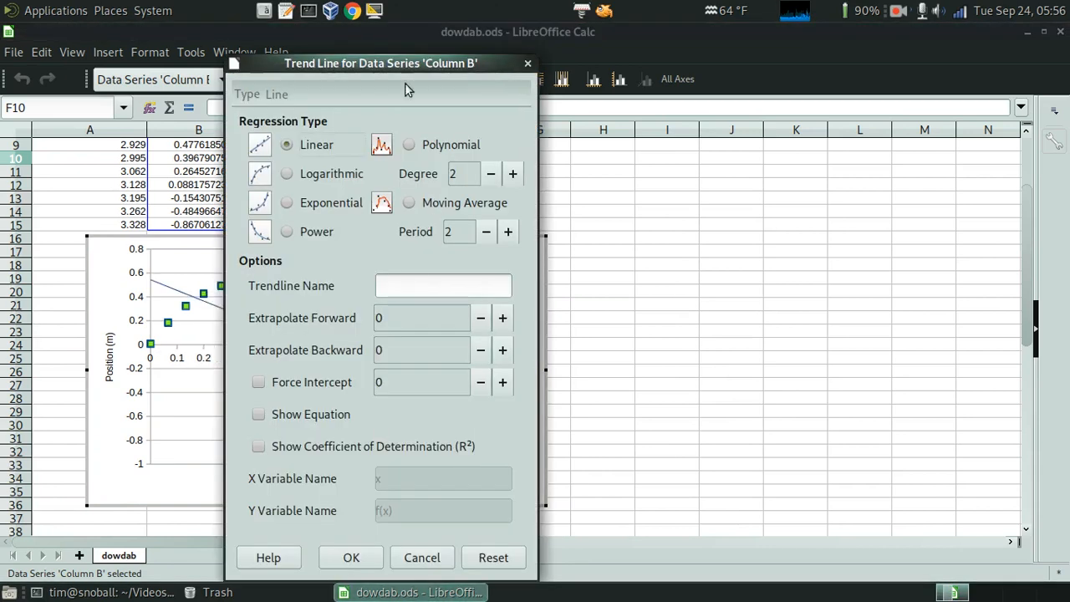
pyautogui.moveTo(413, 63); pyautogui.dragTo(717, 64)
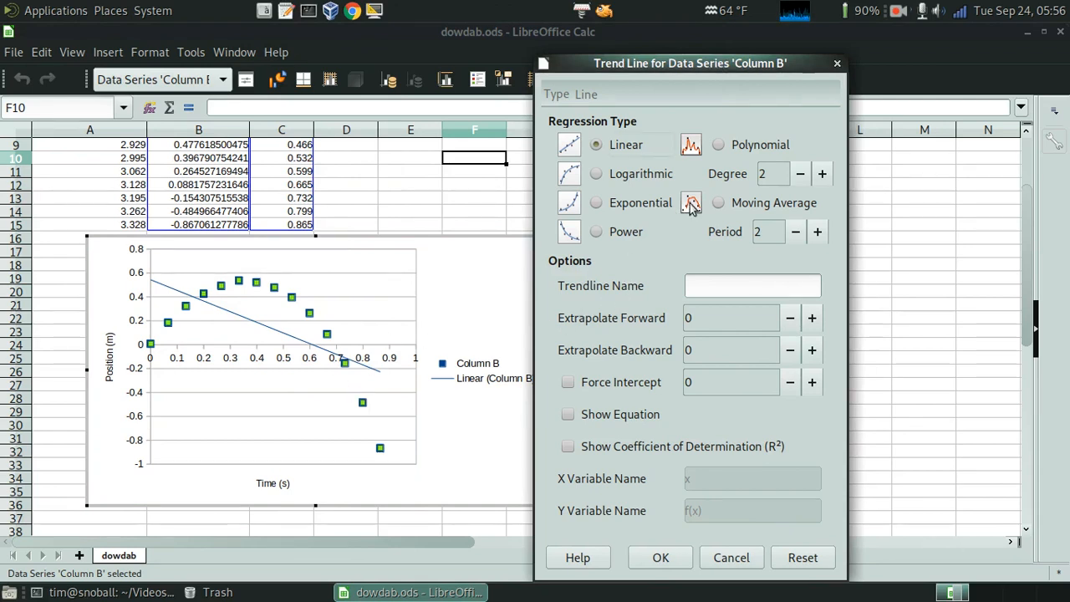
pyautogui.click(719, 146)
pyautogui.click(608, 423)
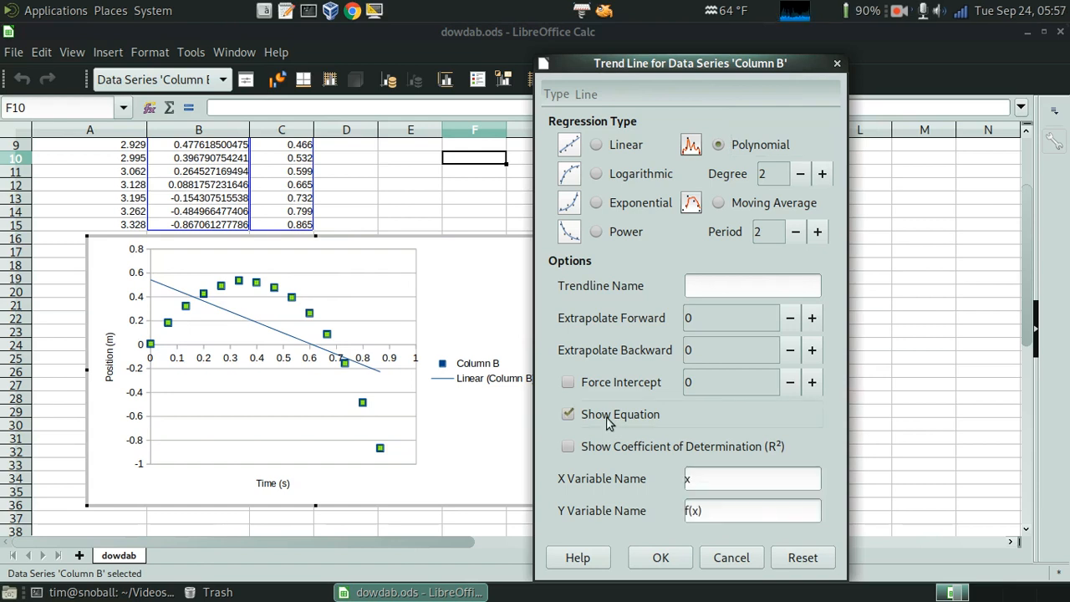
pyautogui.click(647, 564)
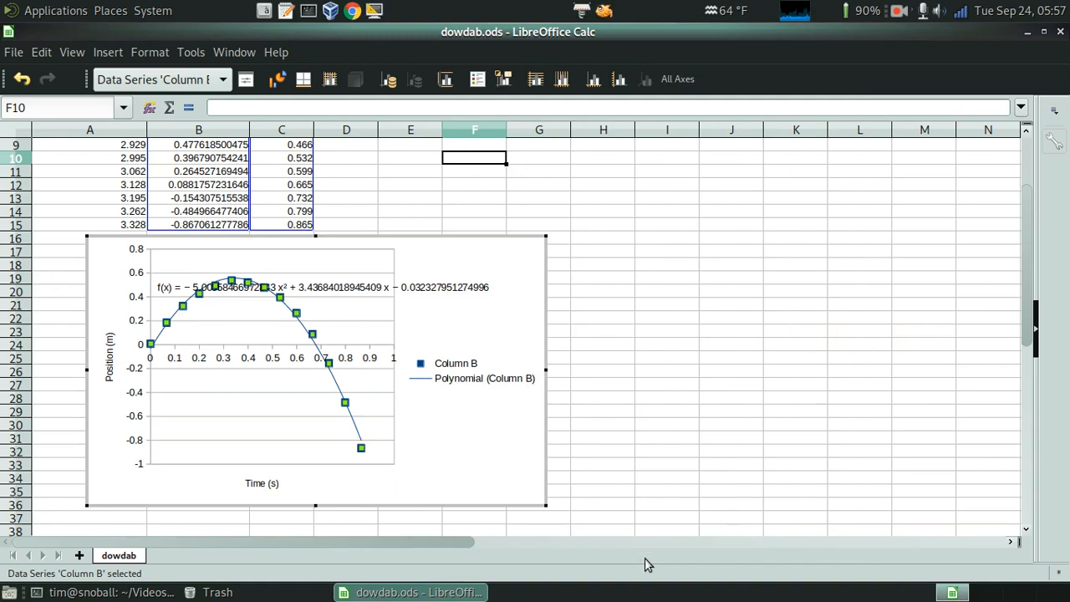
pyautogui.click(350, 286)
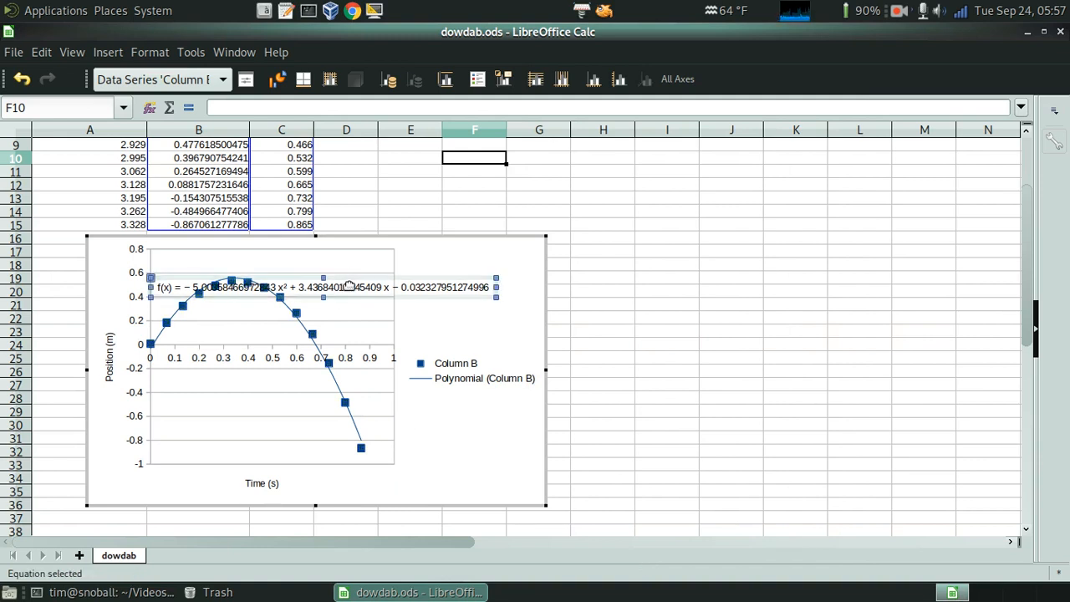
pyautogui.moveTo(350, 285); pyautogui.dragTo(371, 418)
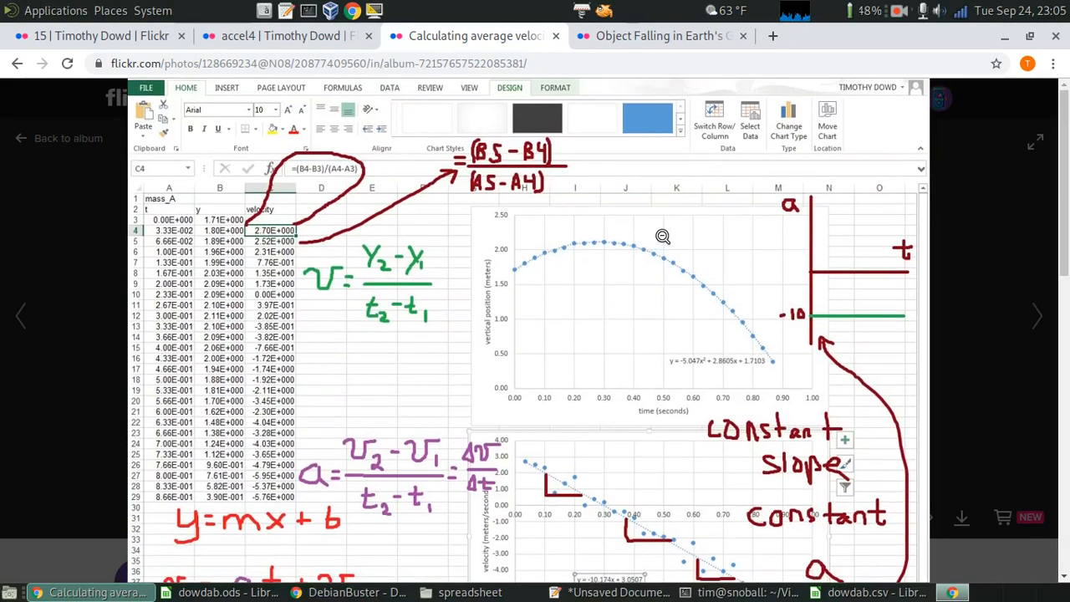
# Step: Review the average velocity example on Flickr and enter the velocity formula =(B3-B2)/(C3-C2) in cell D3 of the dowdab.ods sheet
pyautogui.scroll(-1, 648, 235)
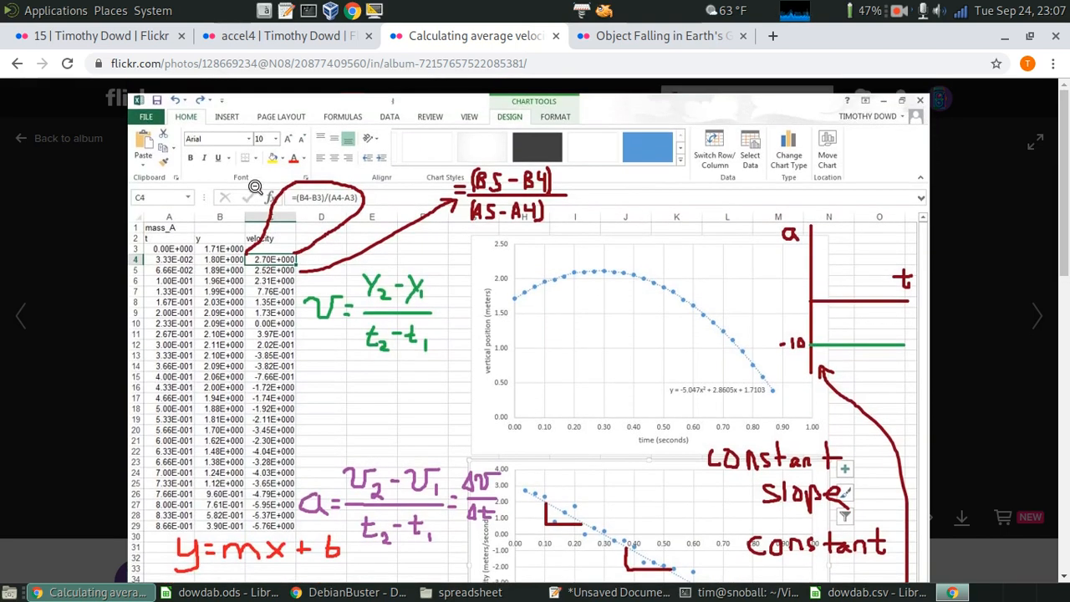
pyautogui.click(255, 186)
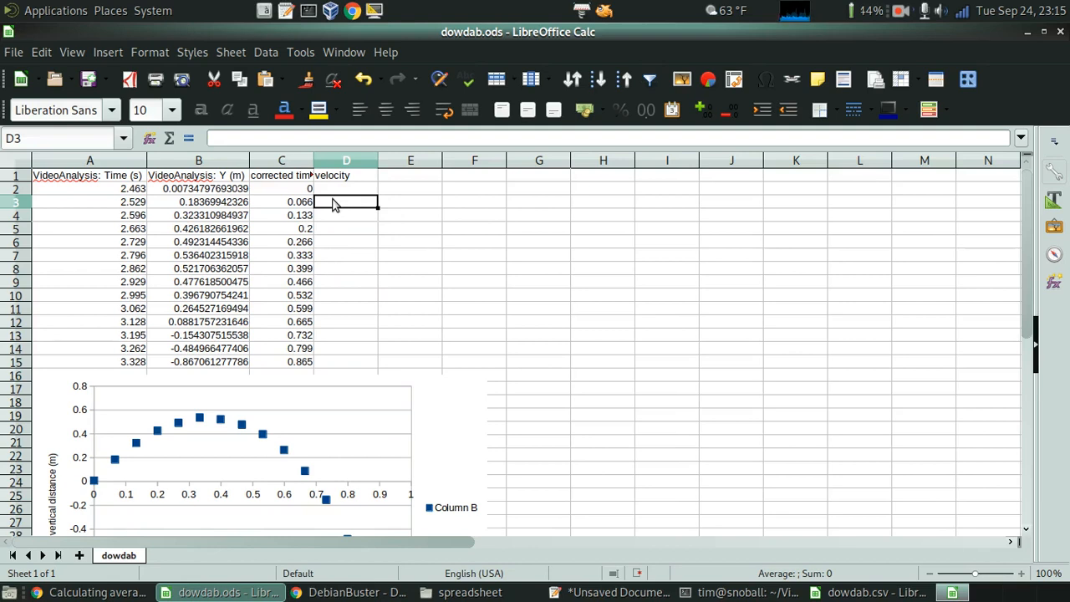
pyautogui.write('=(')
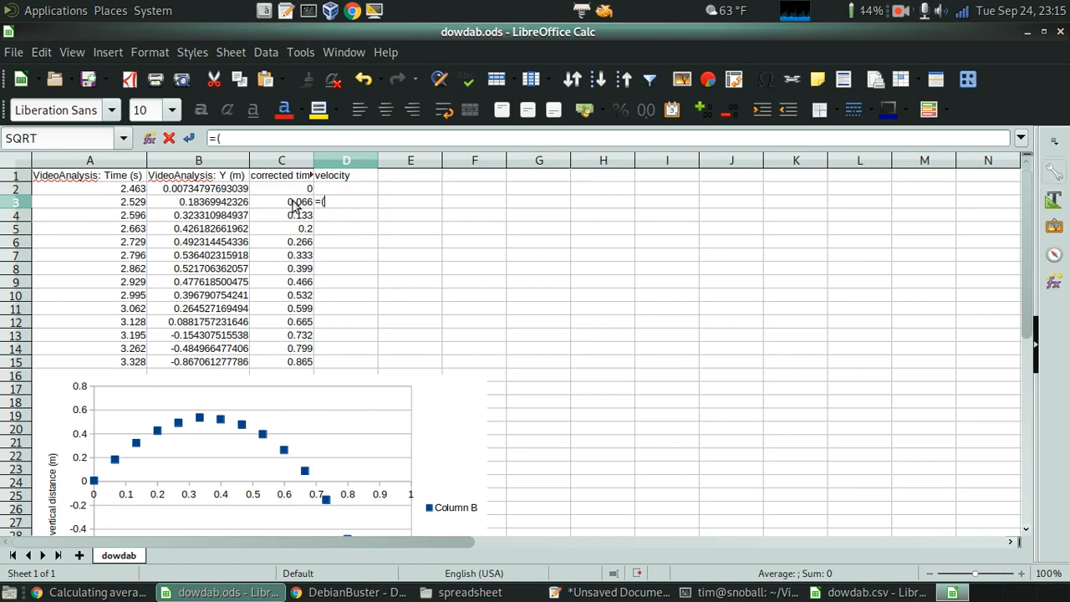
pyautogui.click(238, 209)
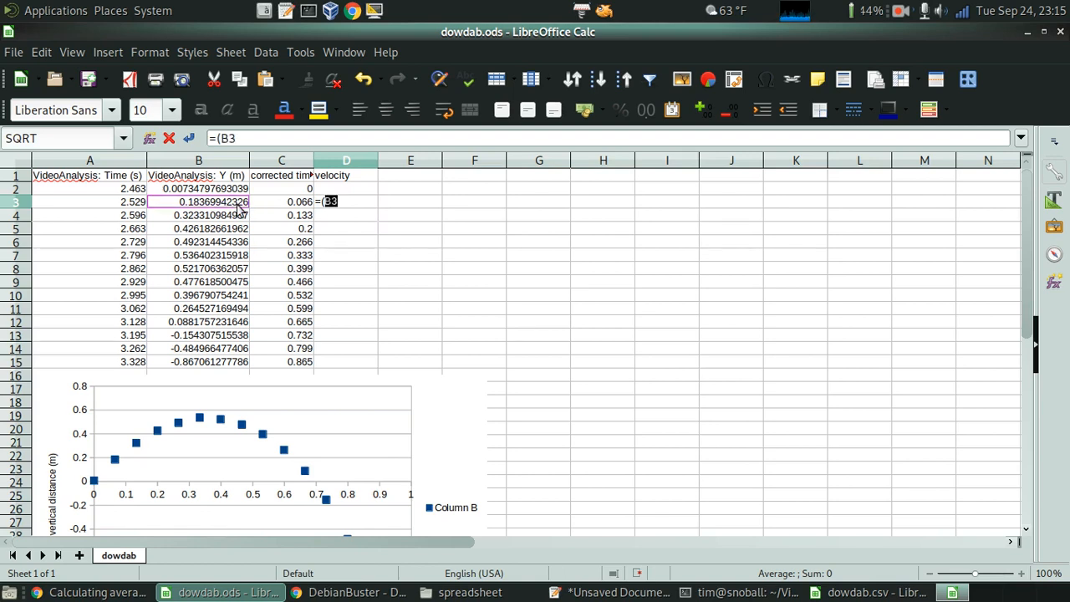
pyautogui.write('-')
pyautogui.click(240, 193)
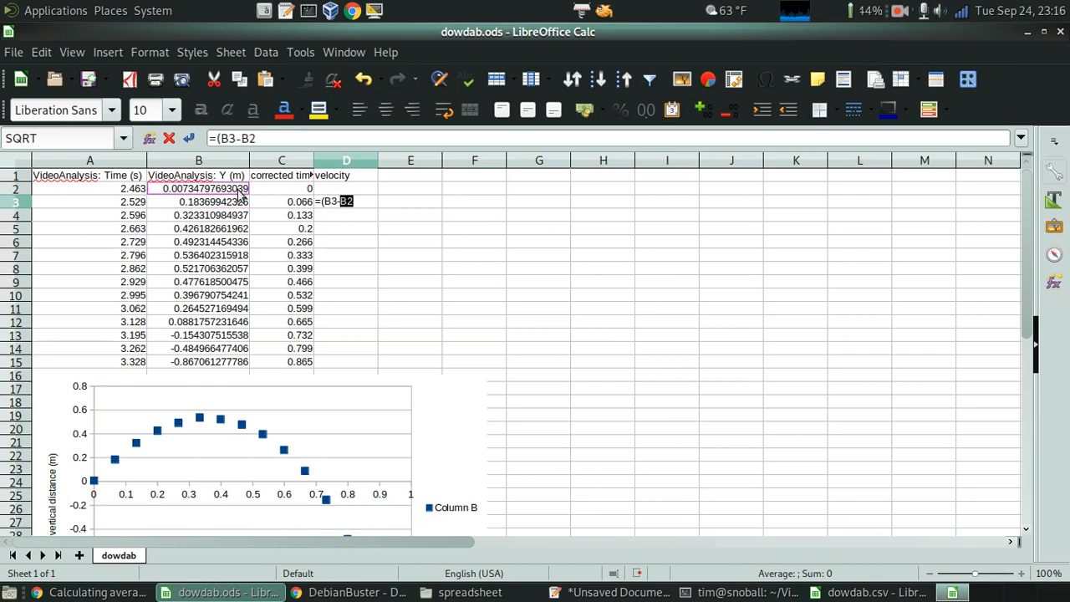
pyautogui.write(')/(')
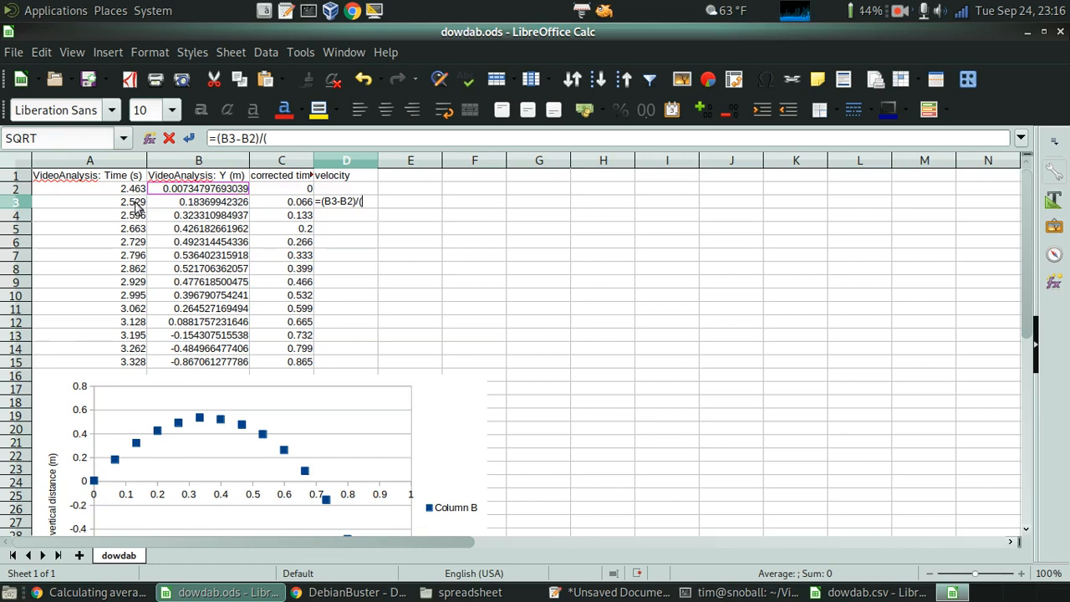
pyautogui.click(287, 205)
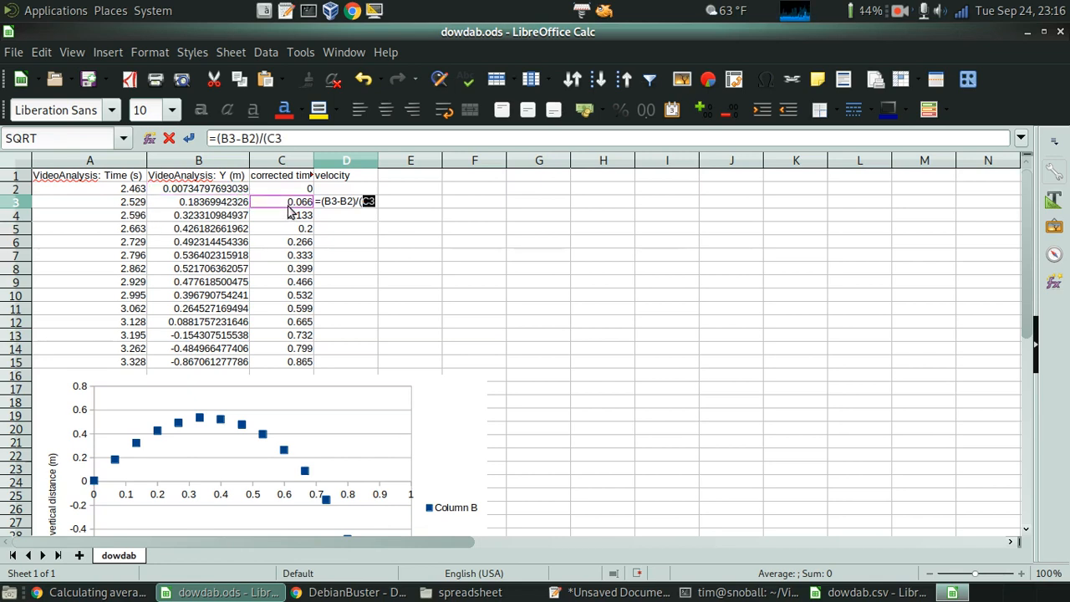
pyautogui.write('*')
pyautogui.click(294, 189)
pyautogui.write(')')
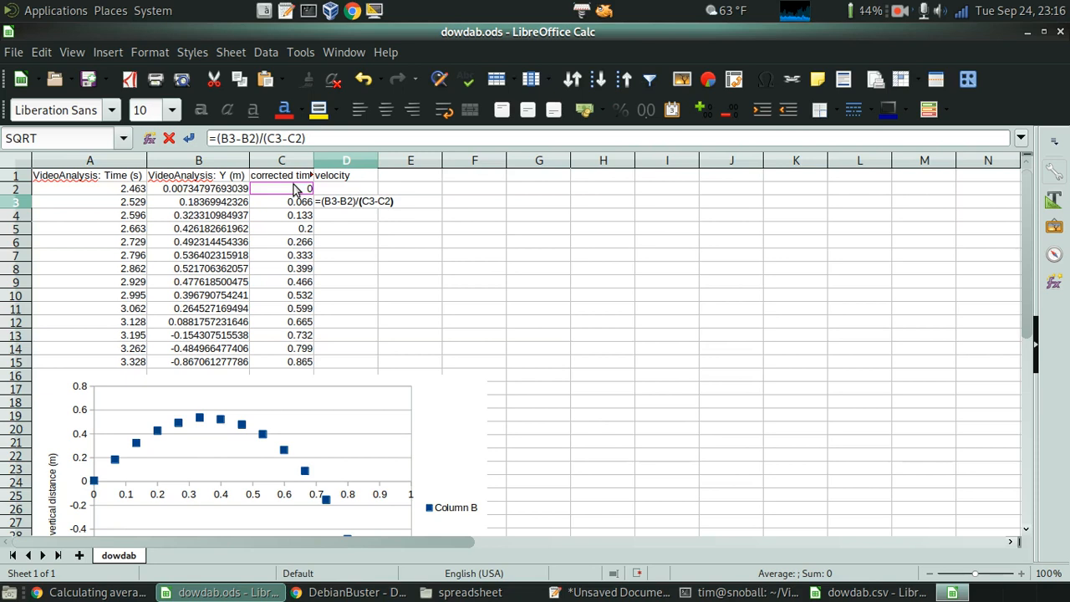
pyautogui.press('Return')
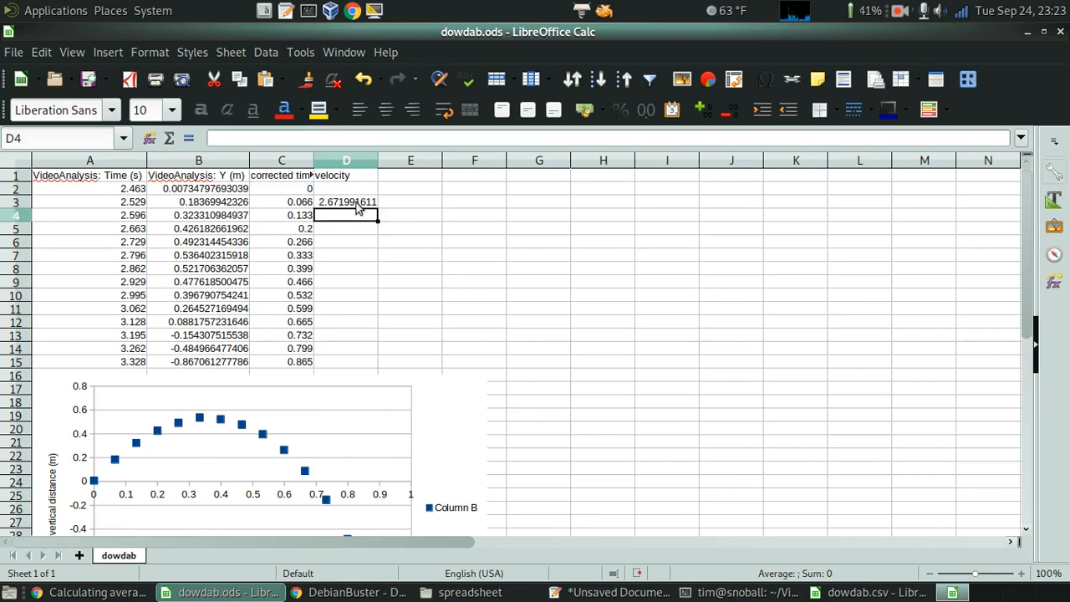
# Step: Fill the velocity formula from D3 down to D15
pyautogui.click(357, 207)
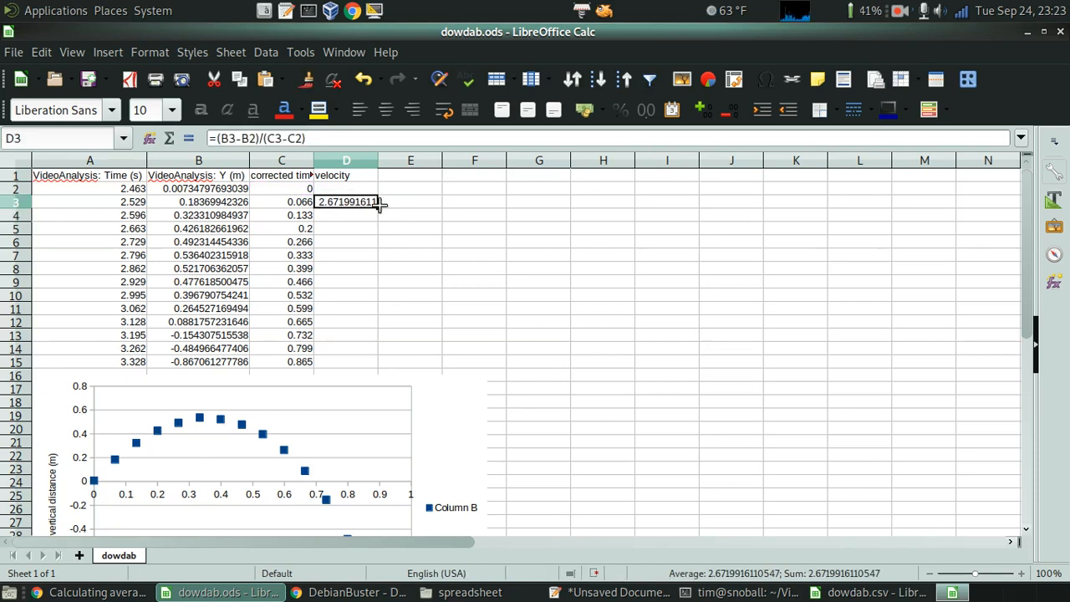
pyautogui.moveTo(379, 204); pyautogui.dragTo(373, 371)
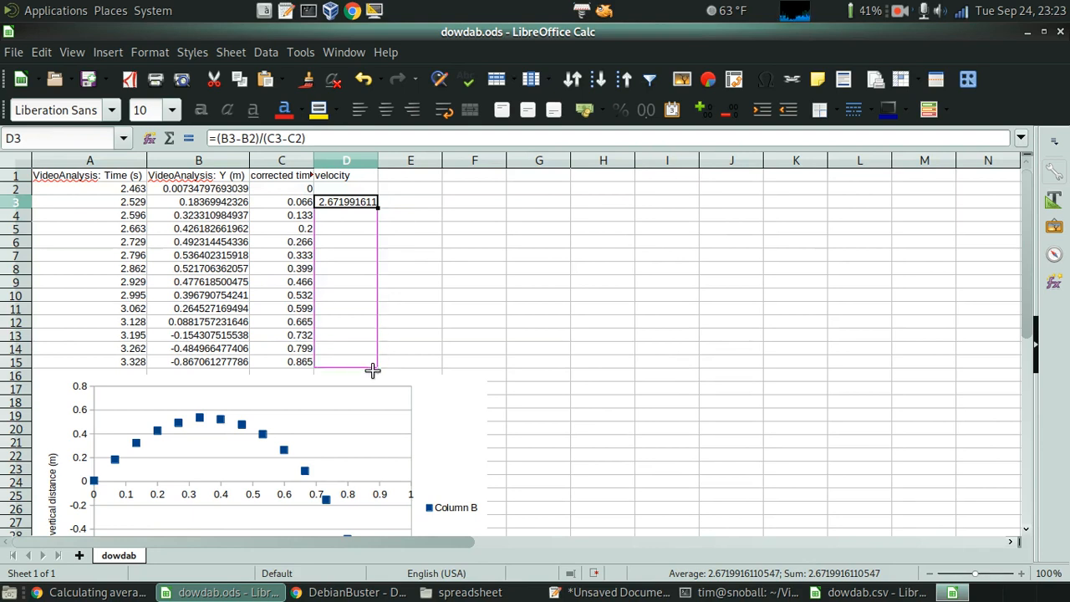
pyautogui.moveTo(373, 370); pyautogui.dragTo(373, 371)
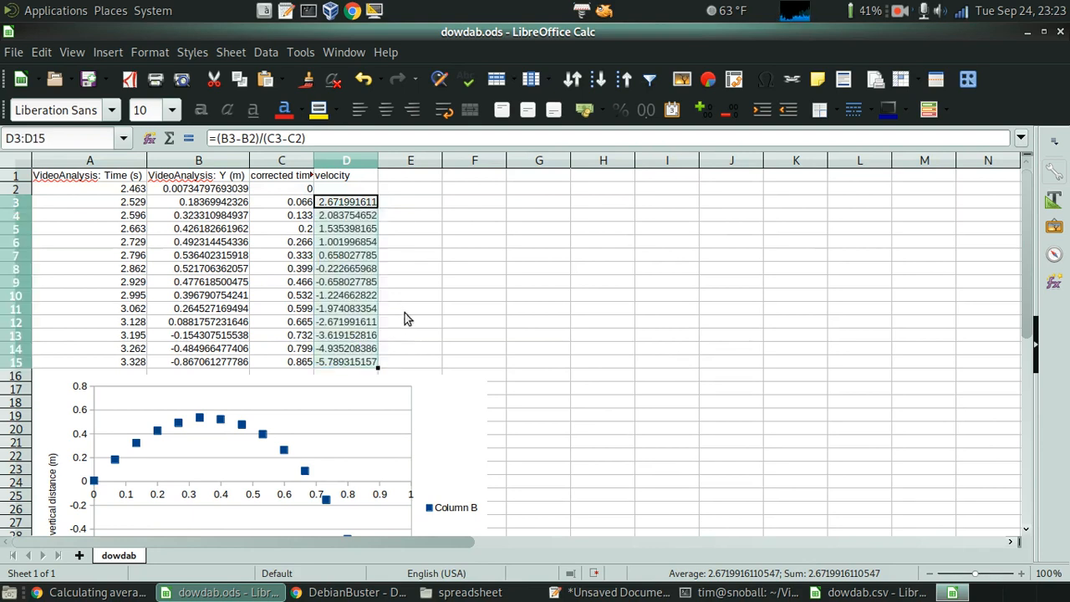